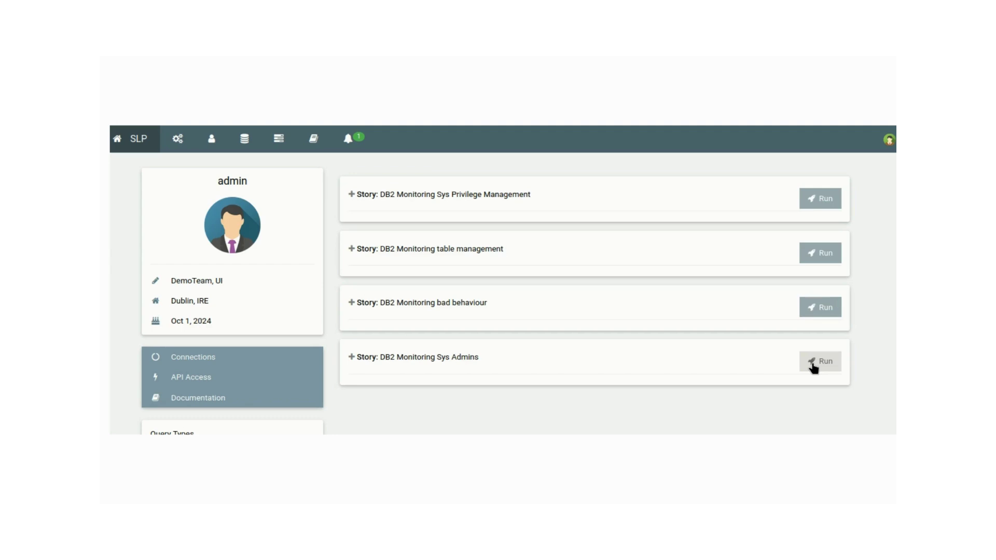
Show the summary of the DB2 Monitoring Sys Privilege Management story, run that story, and maximize its run window
left_click(352, 195)
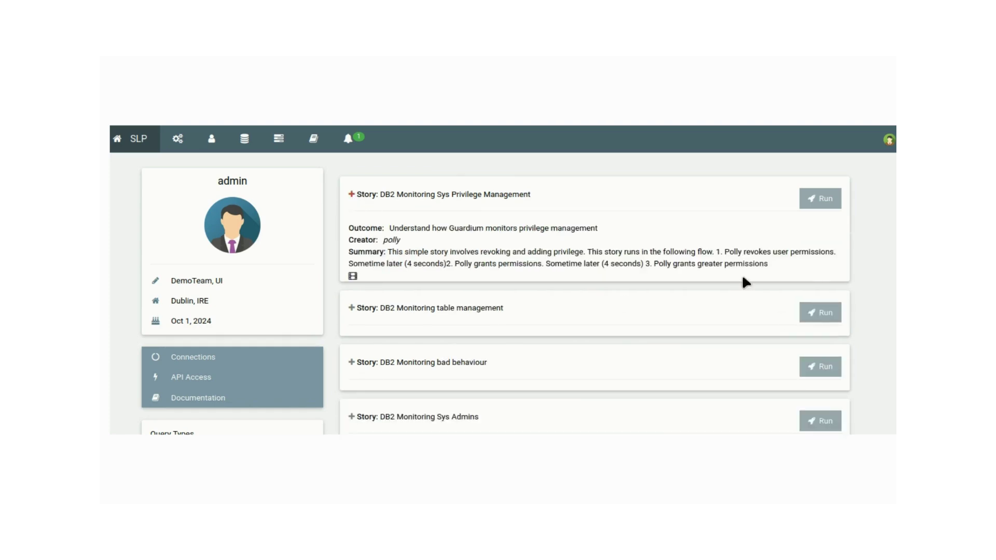
left_click(825, 206)
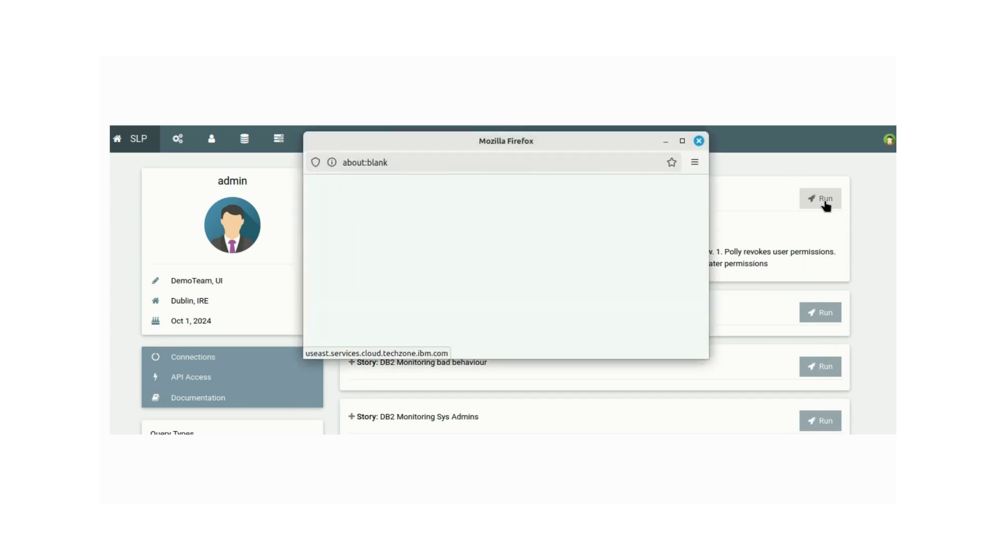
left_click(682, 141)
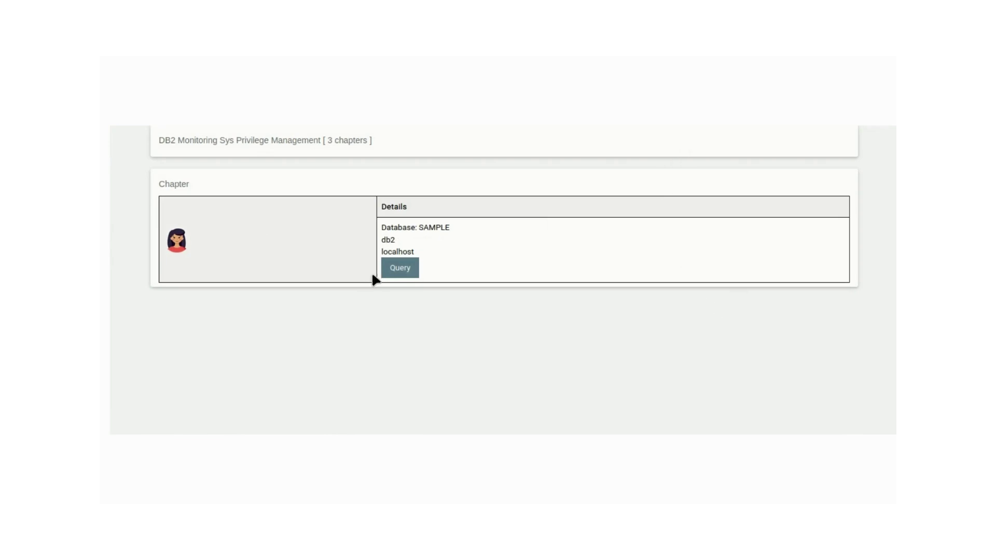
Examine the query details of each chapter in the DB2 Monitoring Sys Privilege Management story
left_click(393, 273)
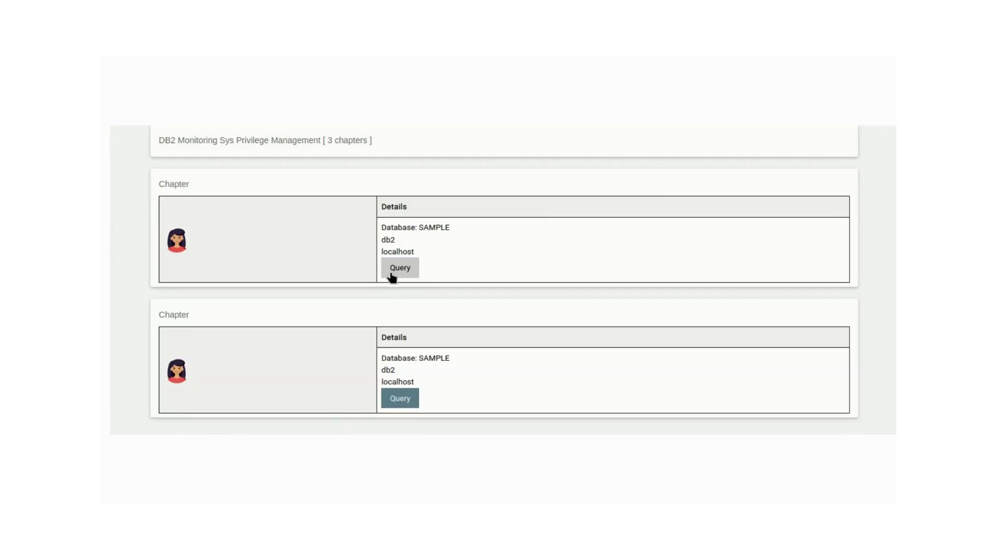
left_click(392, 274)
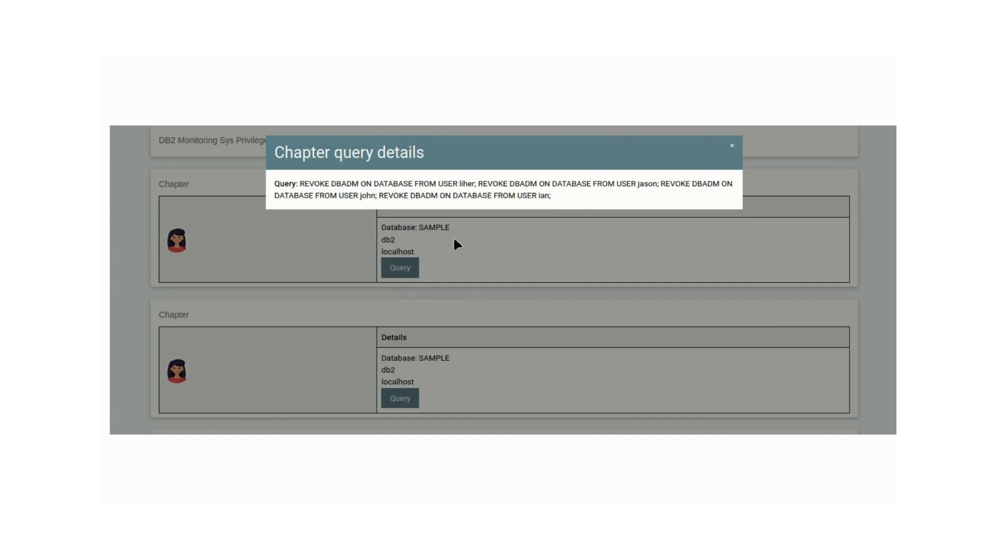
left_click(731, 146)
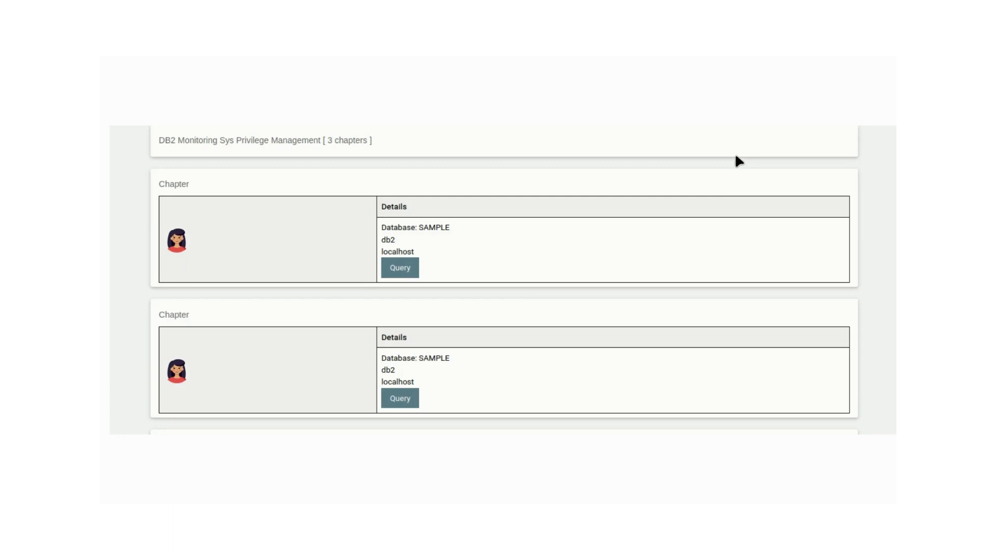
left_click(408, 402)
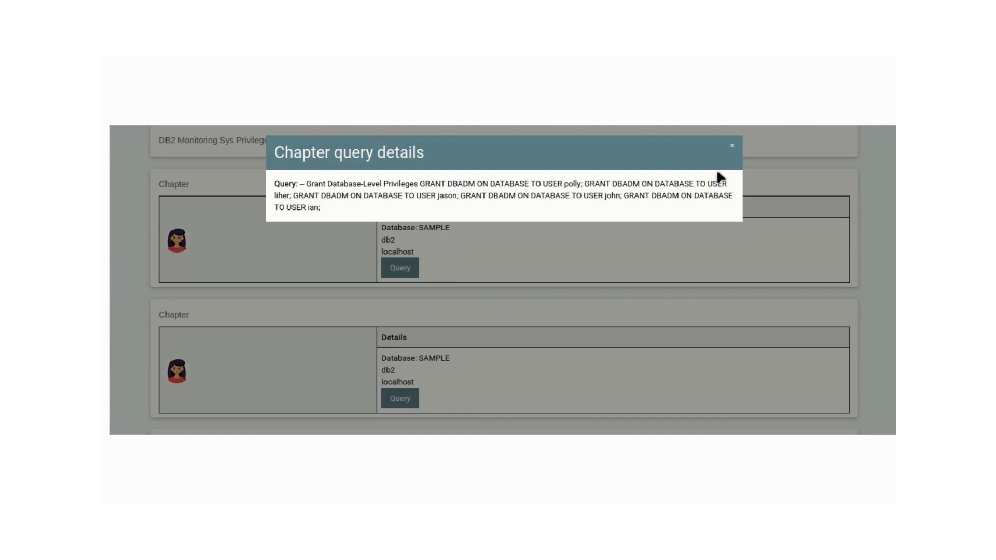
left_click(731, 146)
scroll(427, 327, "down", 1)
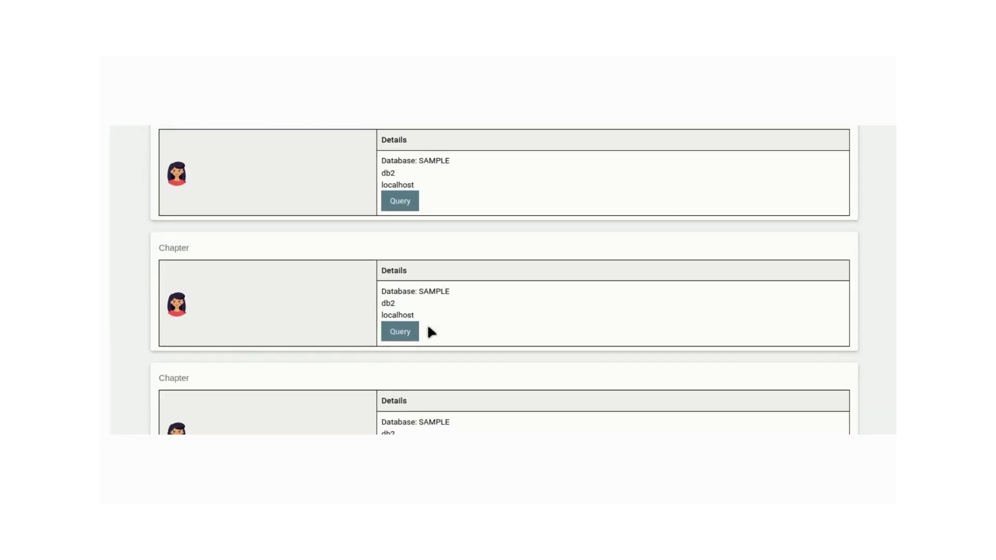
left_click(400, 331)
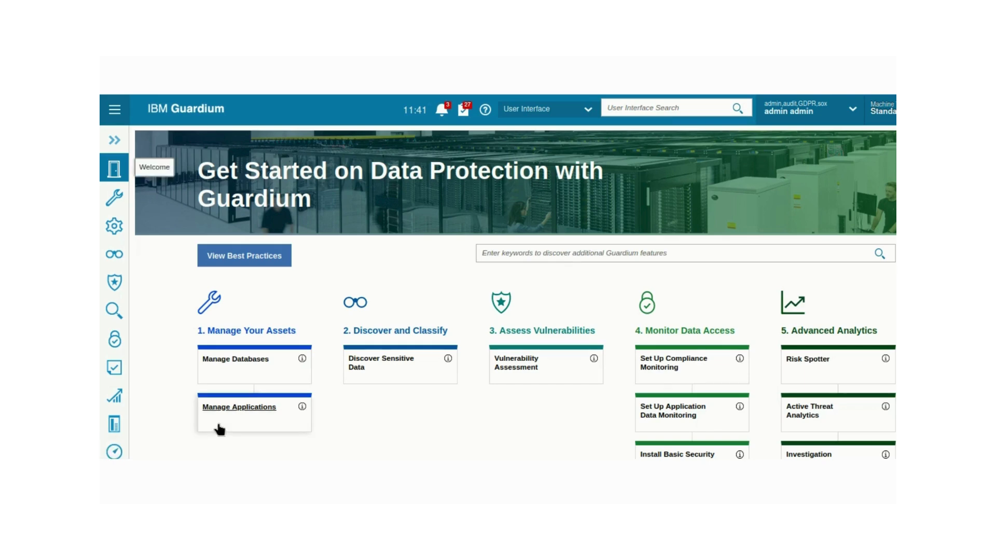
Open the [DAM] Activity Reports custom dashboard and view the newest entries of the All Activities report
left_click(114, 451)
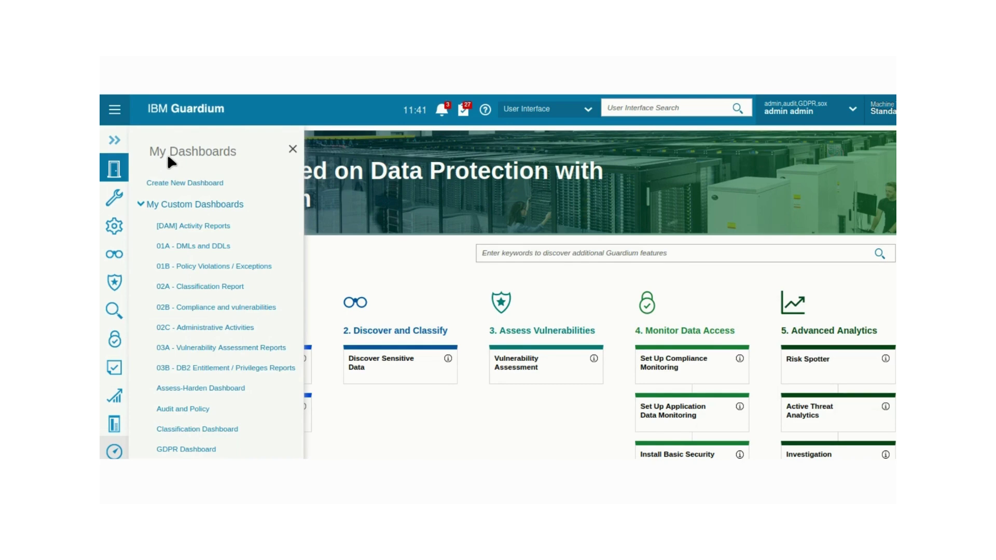
left_click(227, 231)
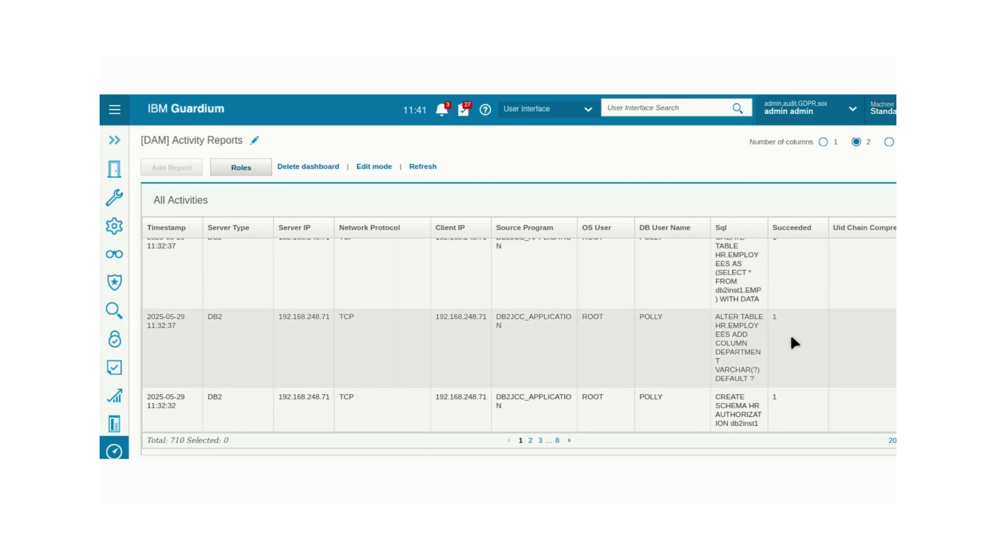
scroll(779, 332, "up", 5)
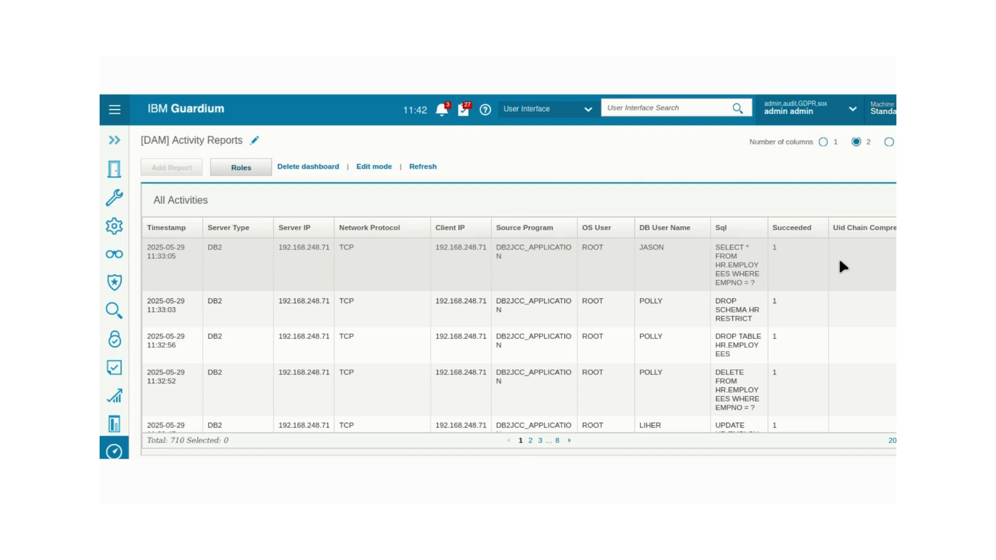
Look through the All Activities report for the logged GRANT SECADM, DBADM, DATAACCESS, ACCESSCTRL statements
scroll(838, 266, "down", 3)
scroll(840, 262, "down", 1)
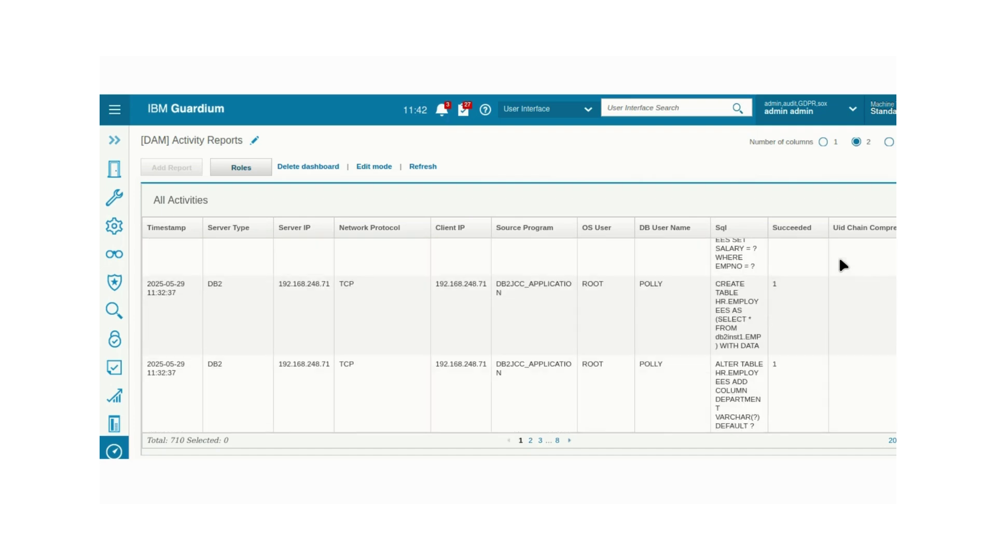
scroll(839, 260, "down", 4)
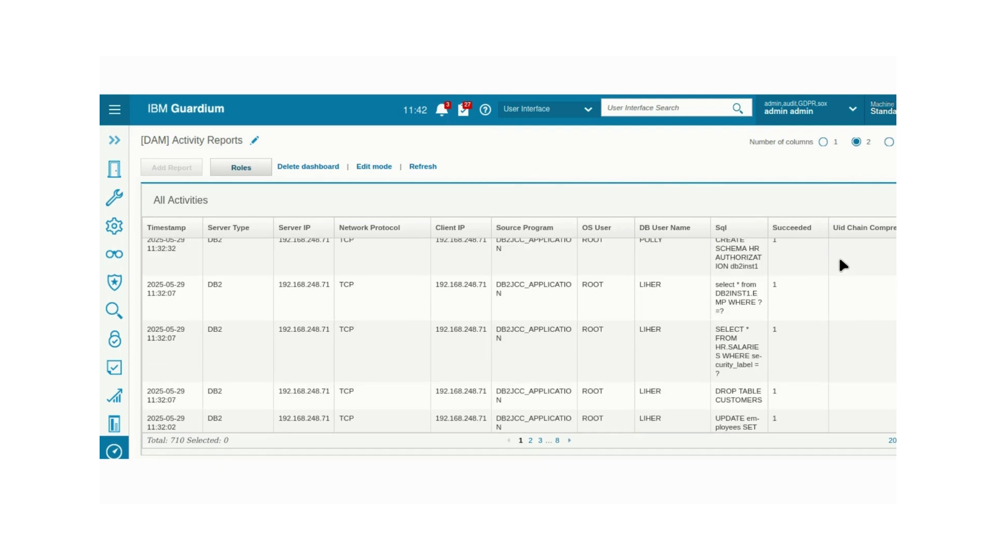
scroll(840, 260, "down", 5)
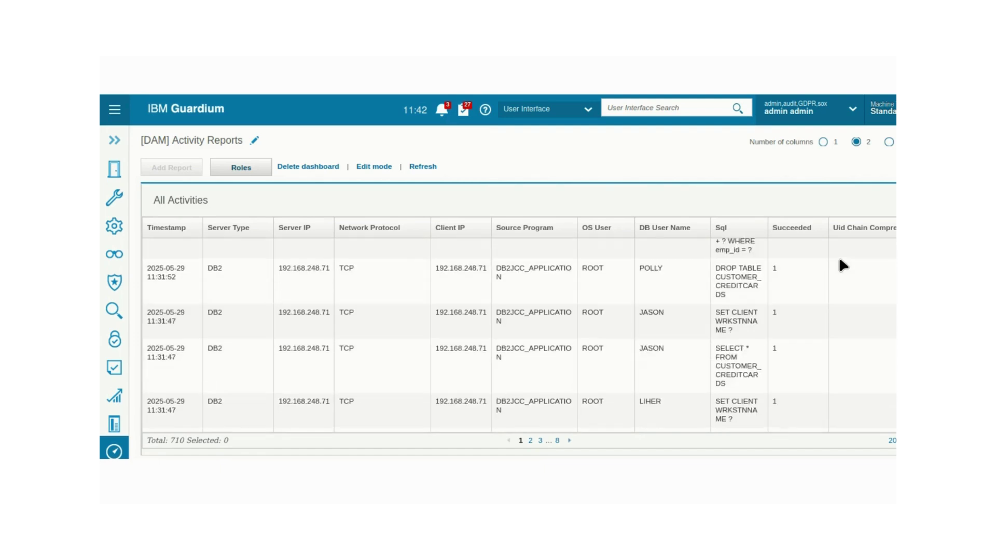
scroll(839, 256, "down", 3)
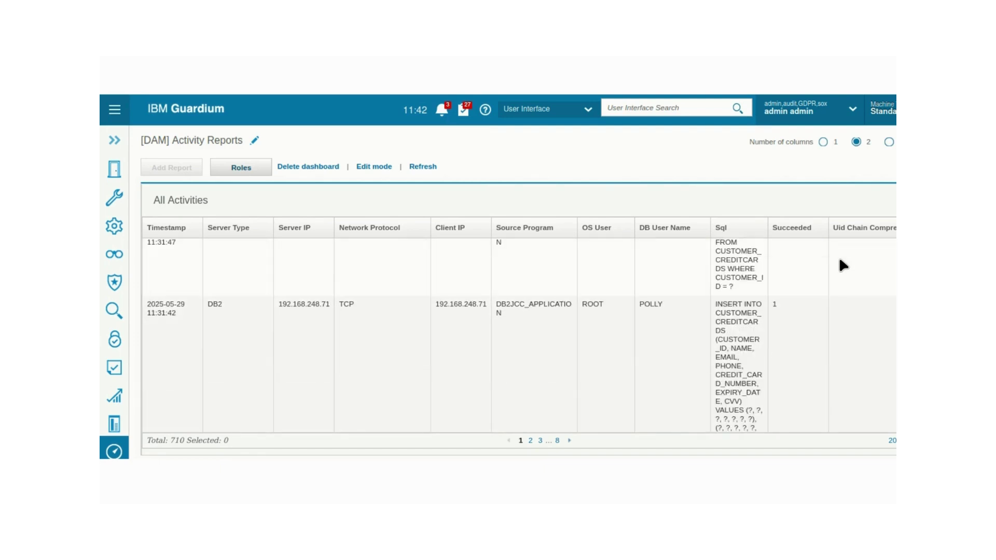
scroll(838, 257, "down", 3)
scroll(660, 267, "down", 5)
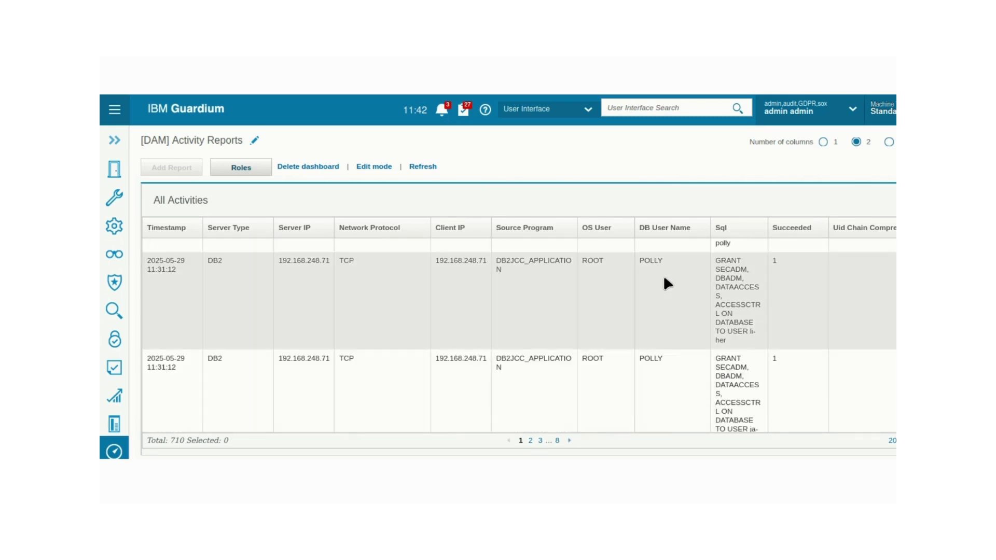
scroll(663, 277, "up", 2)
scroll(664, 279, "down", 2)
scroll(664, 279, "up", 2)
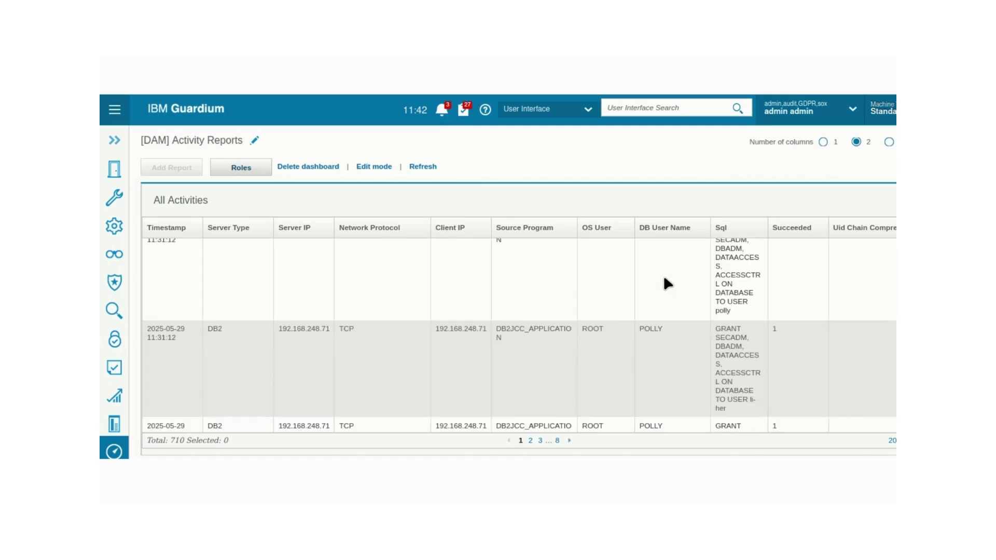
scroll(664, 279, "down", 4)
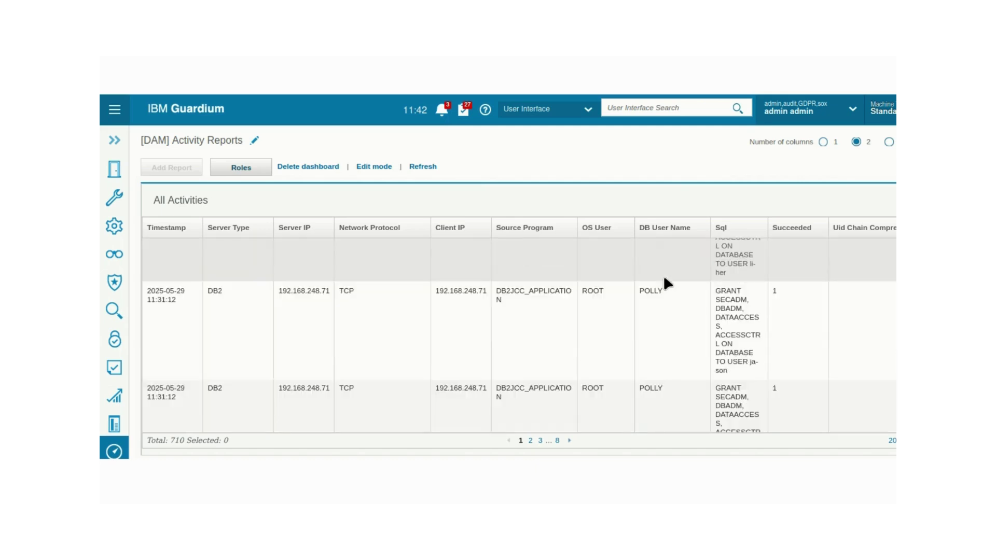
Examine the REVOKE DBADM entries from 11:31:02 and the GRANT DBADM entries from 11:31:07 in the All Activities report
scroll(686, 315, "down", 5)
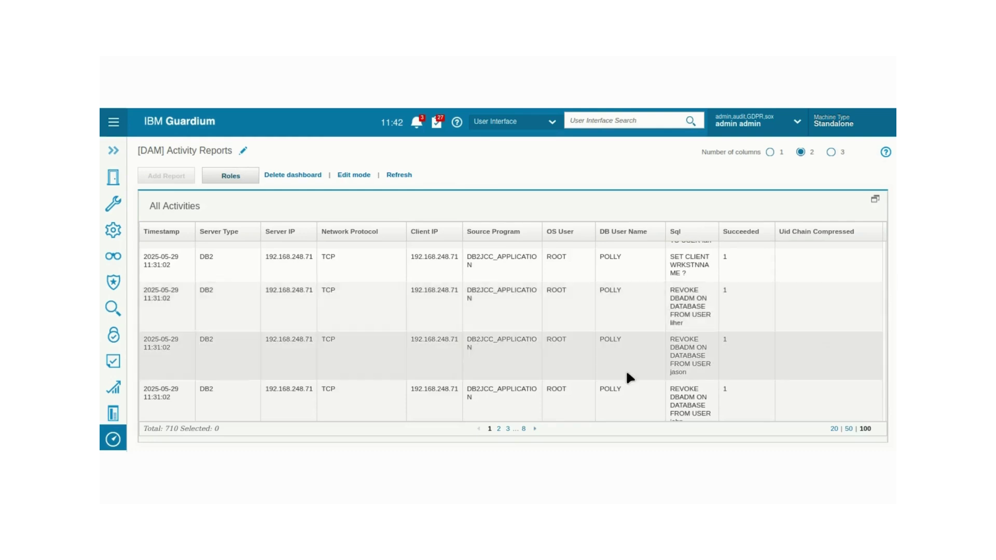
scroll(632, 366, "down", 2)
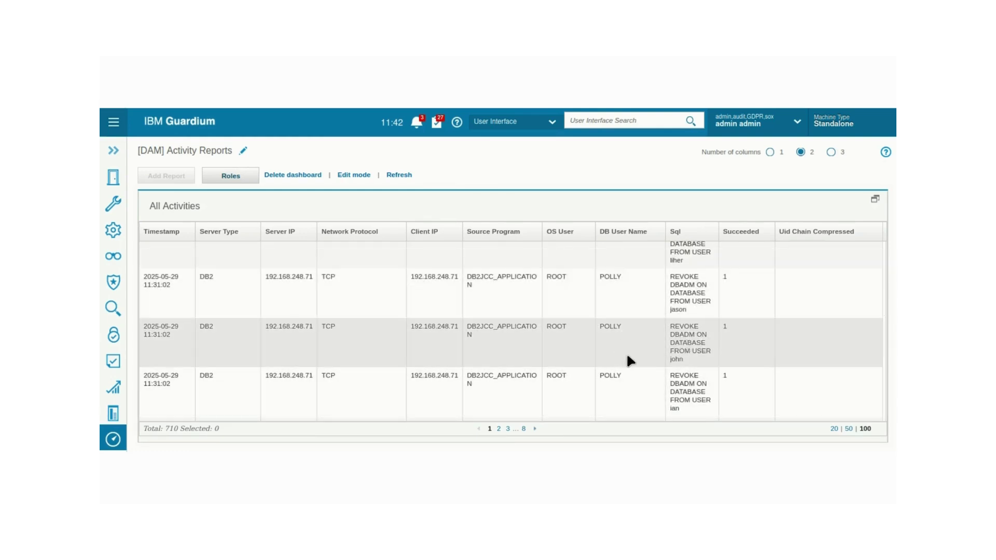
scroll(626, 353, "down", 2)
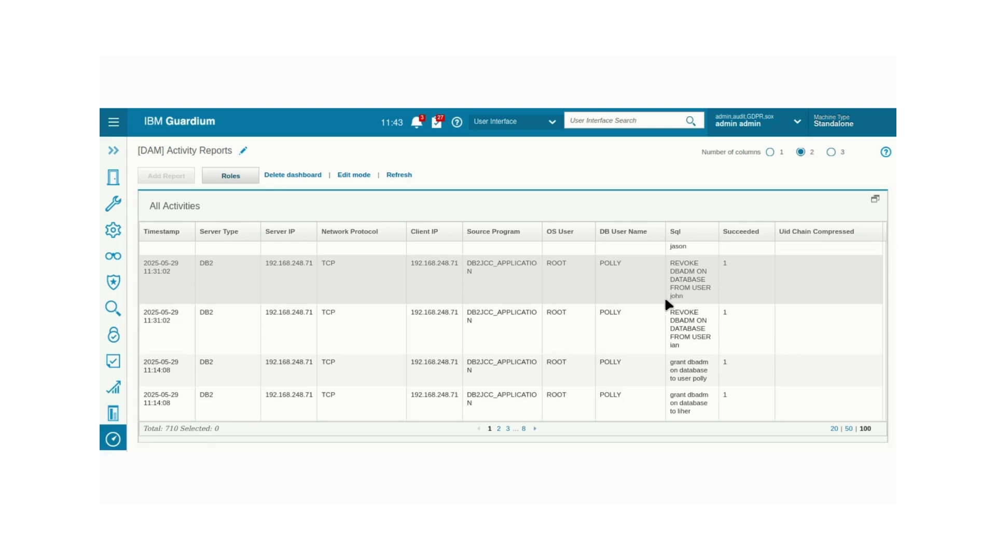
scroll(680, 341, "down", 5)
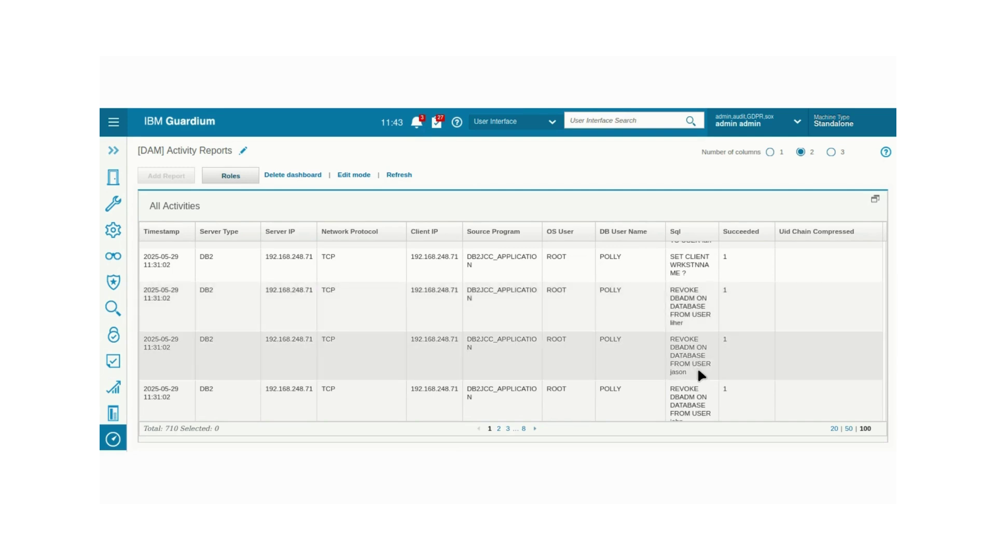
scroll(679, 306, "up", 3)
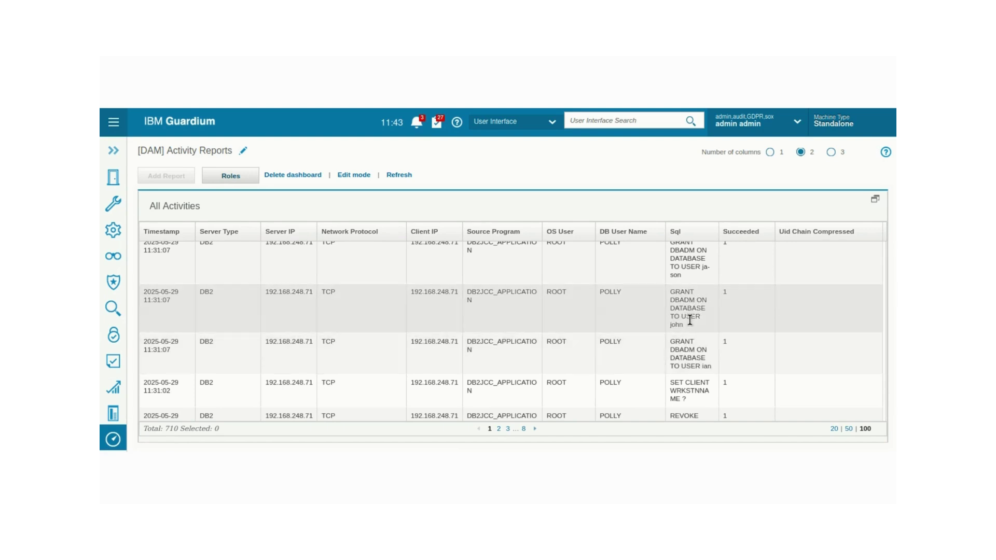
scroll(689, 316, "up", 3)
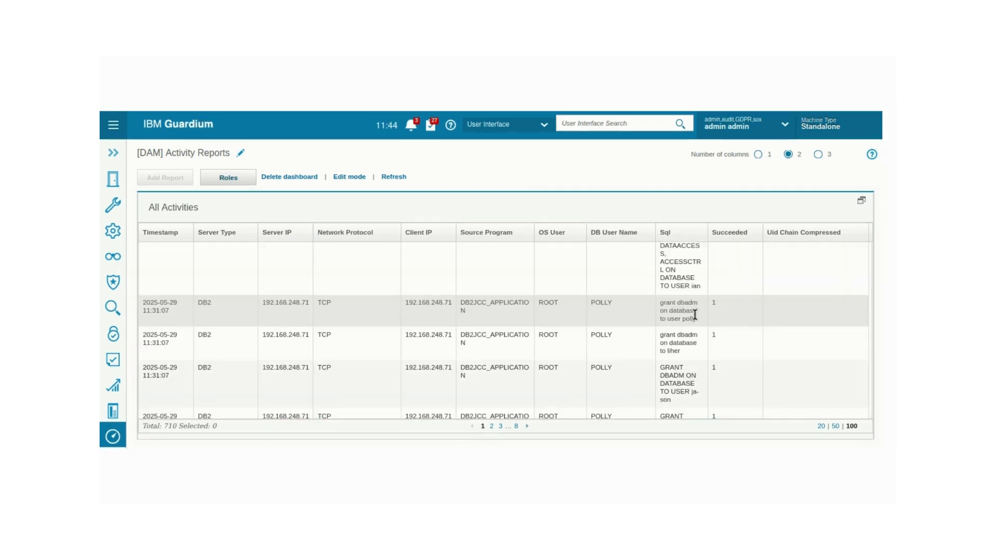
Examine the 11:31:12 GRANT SECADM entries and highlight the grantee in the one where the executing user grants privileges to itself
scroll(695, 315, "up", 2)
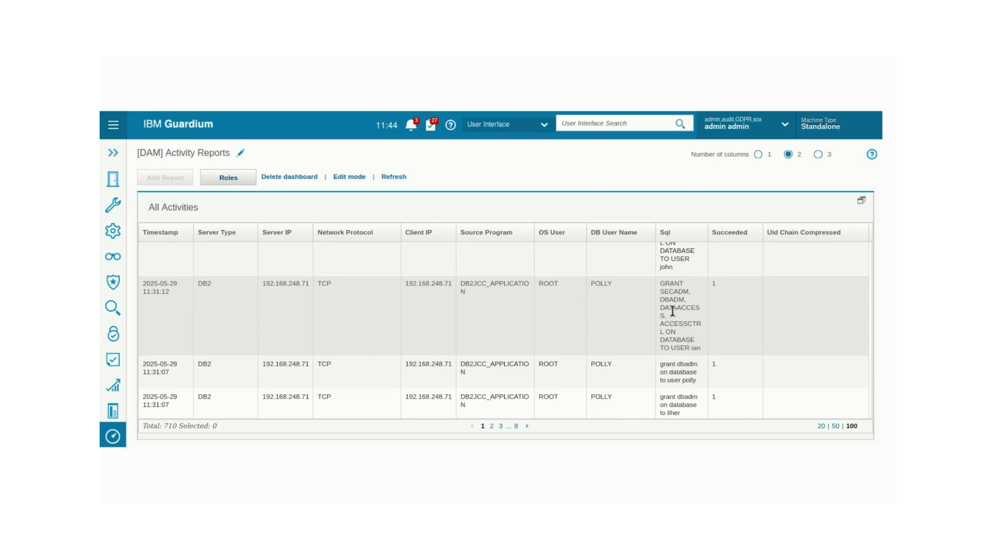
scroll(672, 311, "up", 1)
scroll(672, 311, "down", 2)
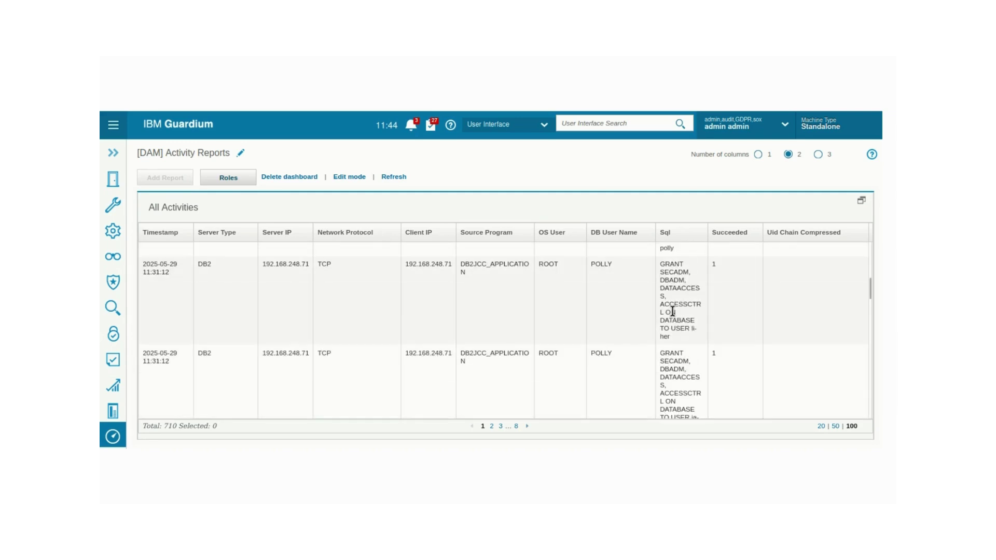
scroll(674, 313, "up", 2)
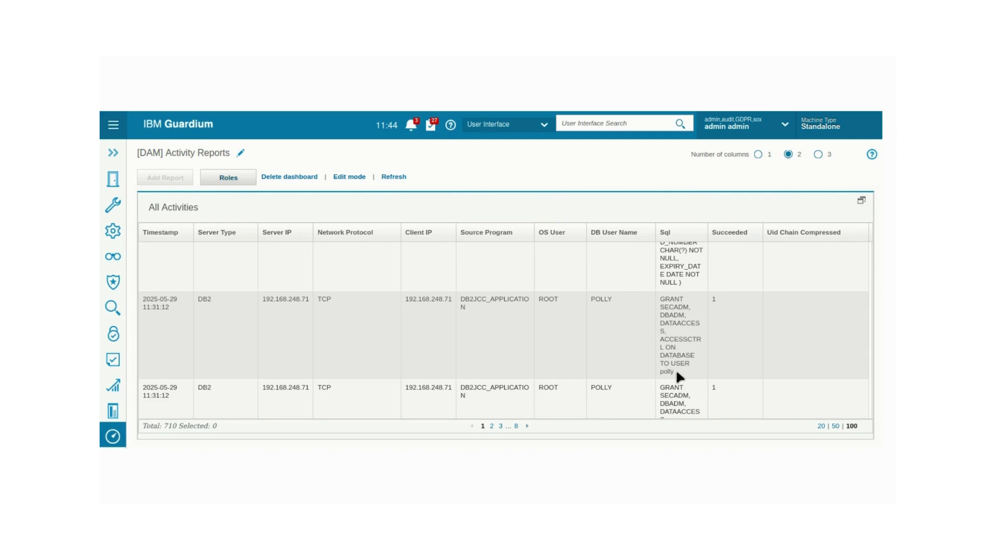
left_click_drag(676, 372, 660, 369)
scroll(687, 319, "down", 1)
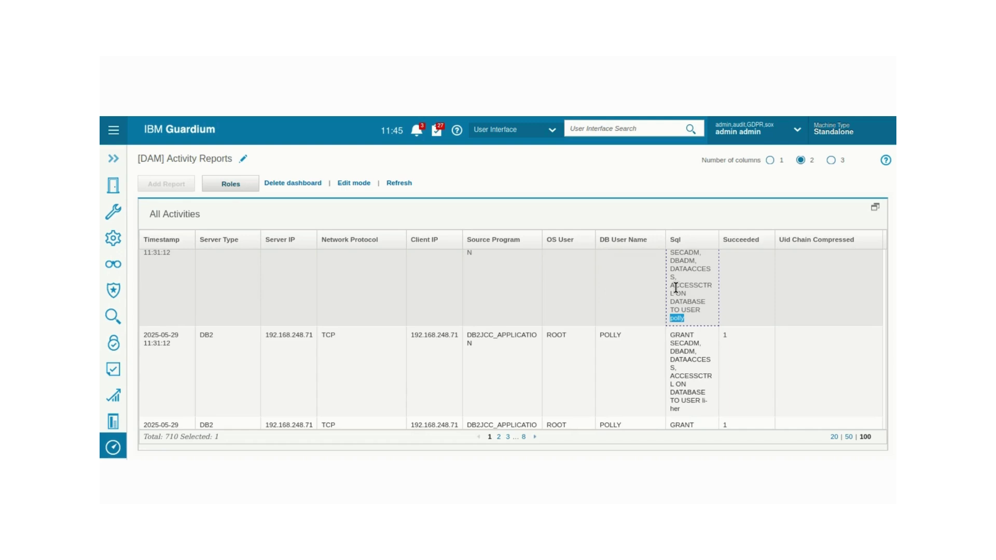
left_click(675, 288)
Open the 01A - DMLs and DDLs custom dashboard and maximize its DDL Activities report
left_click(113, 447)
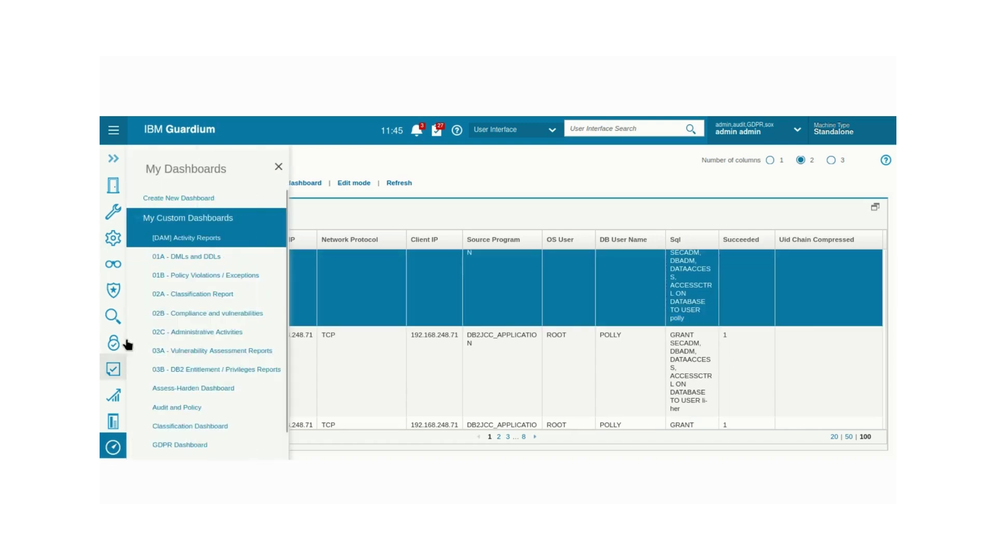
left_click(186, 256)
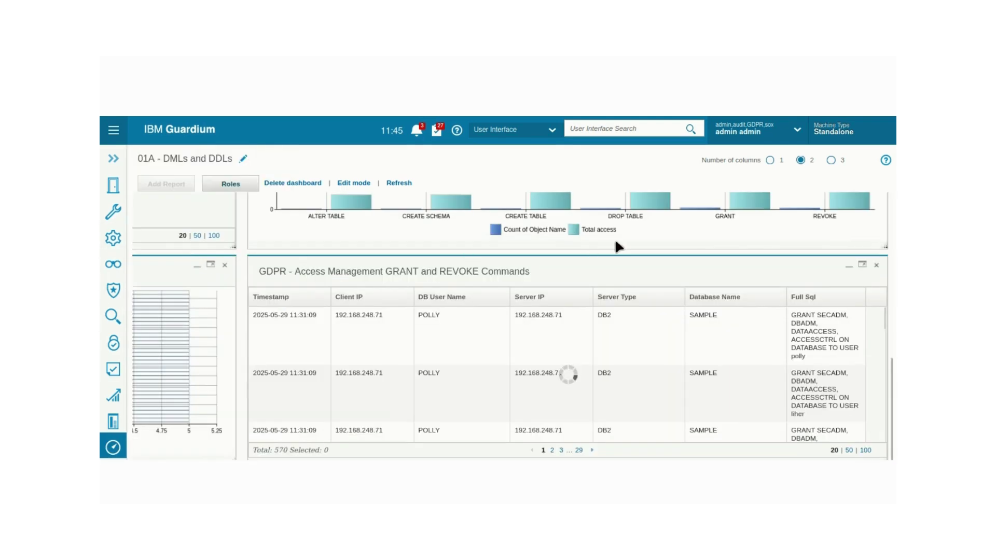
scroll(387, 282, "down", 7)
scroll(387, 282, "up", 2)
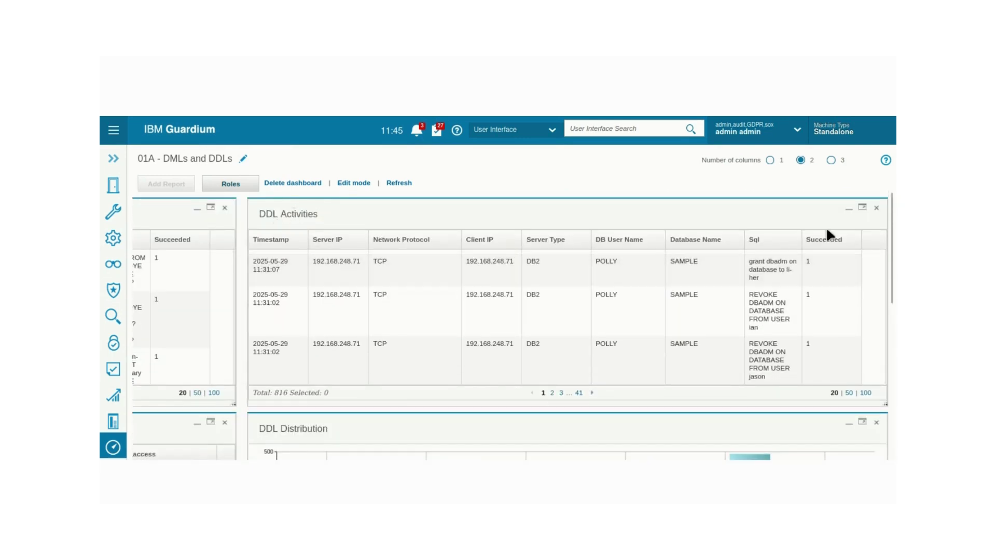
left_click(862, 207)
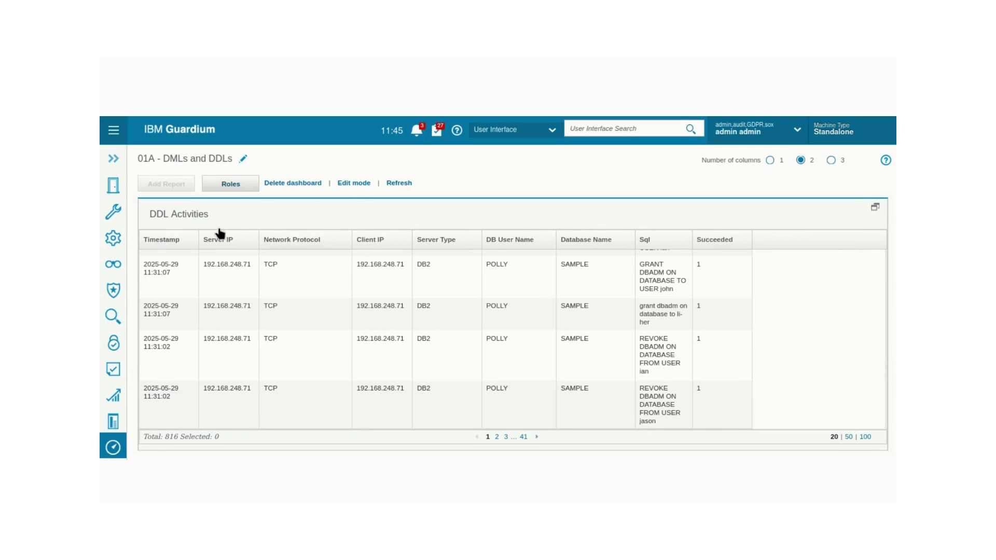
Examine the 11:31:12 GRANT SECADM, DBADM, DATAACCESS, ACCESSCTRL entries and the 11:31:07 GRANT DBADM entries in the DDL Activities report
scroll(694, 312, "up", 3)
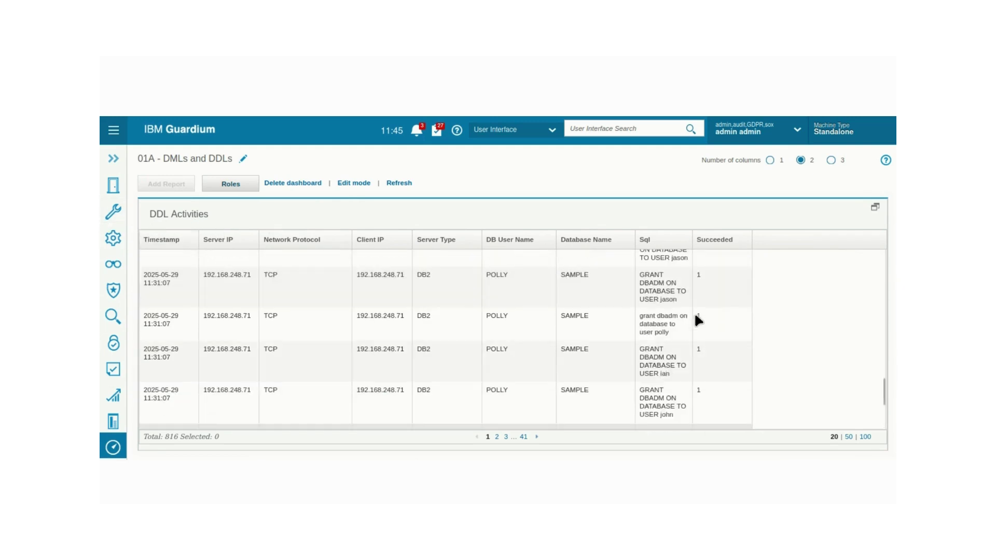
scroll(694, 313, "up", 5)
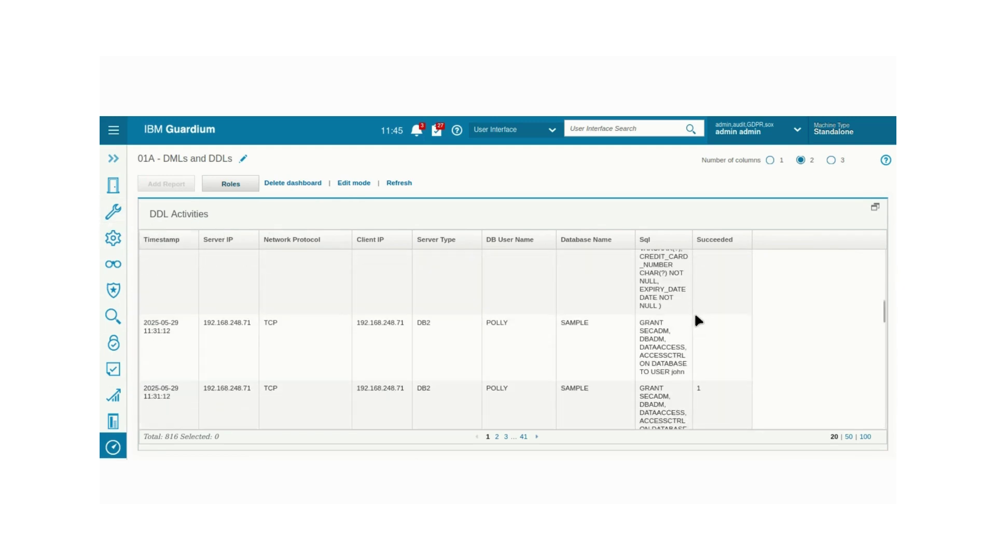
scroll(695, 315, "down", 1)
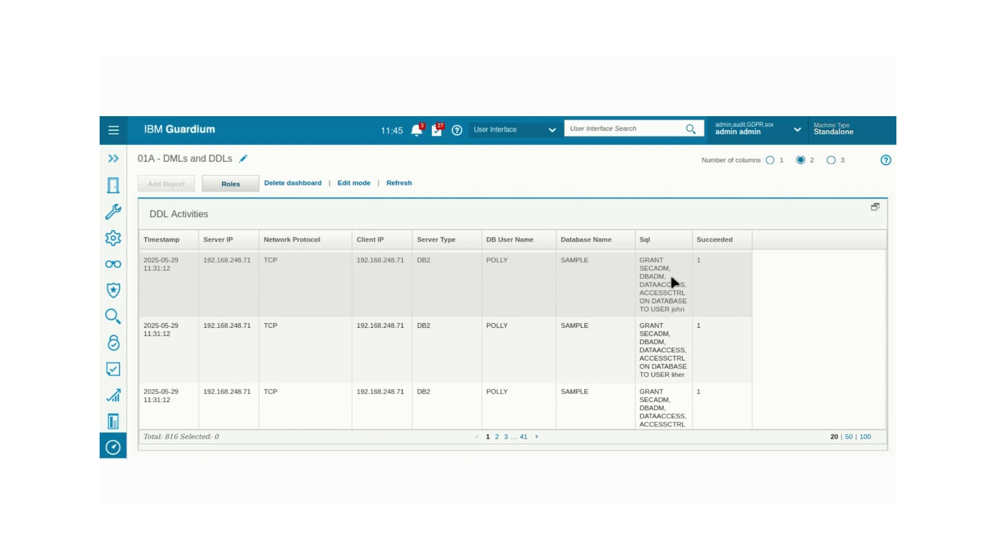
scroll(671, 279, "down", 1)
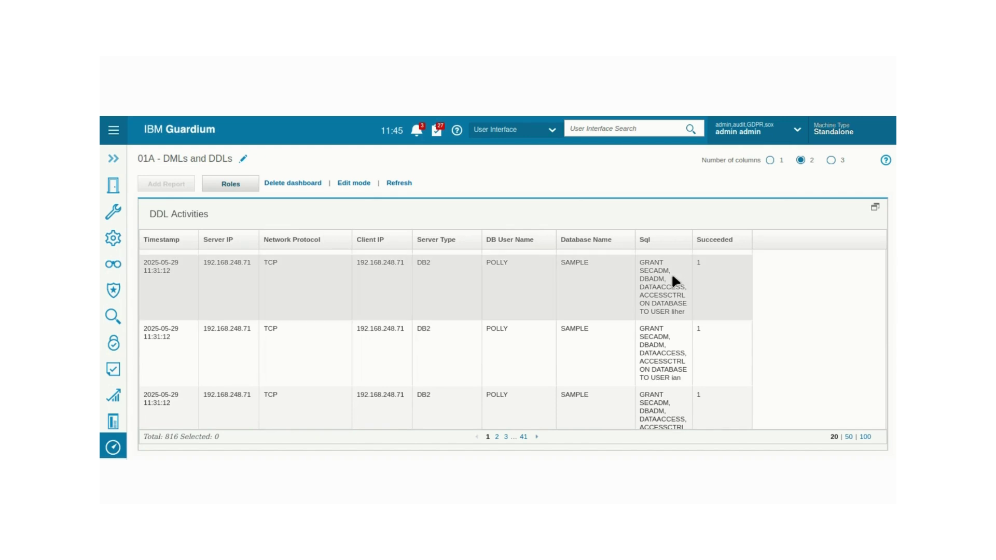
scroll(671, 282, "down", 1)
scroll(670, 272, "down", 1)
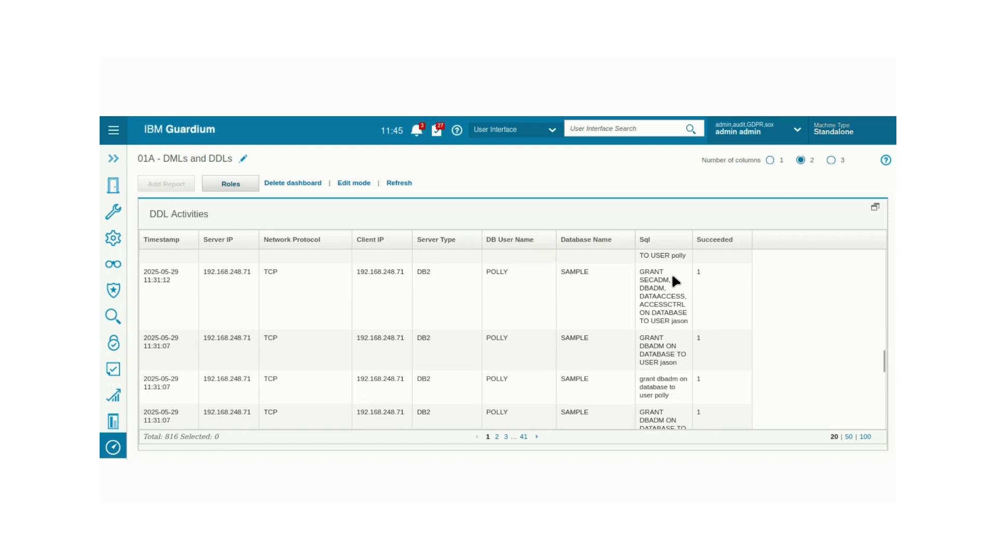
scroll(671, 273, "down", 2)
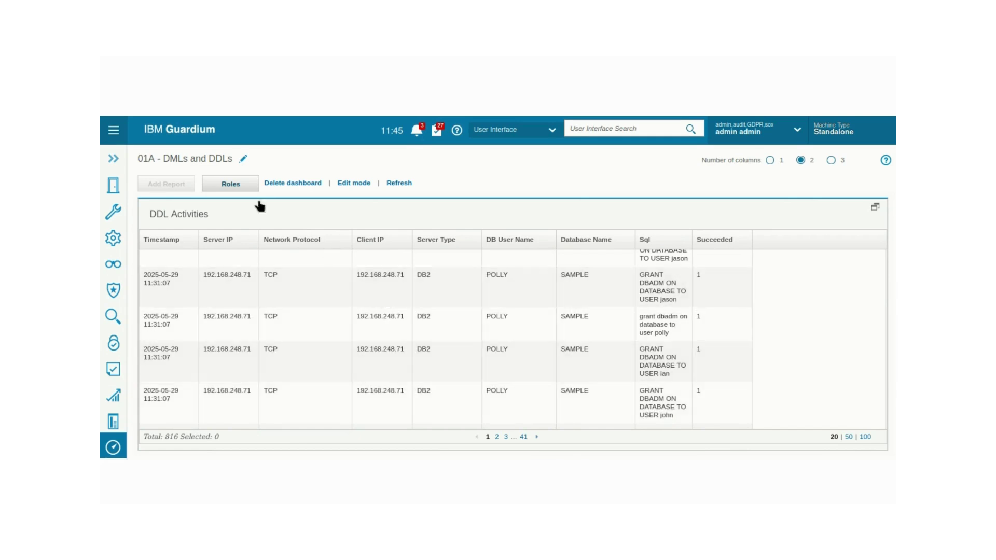
Restore the DDL Activities report to normal size and look through the GDPR - Access Management GRANT and REVOKE Commands report on the same dashboard
left_click(874, 207)
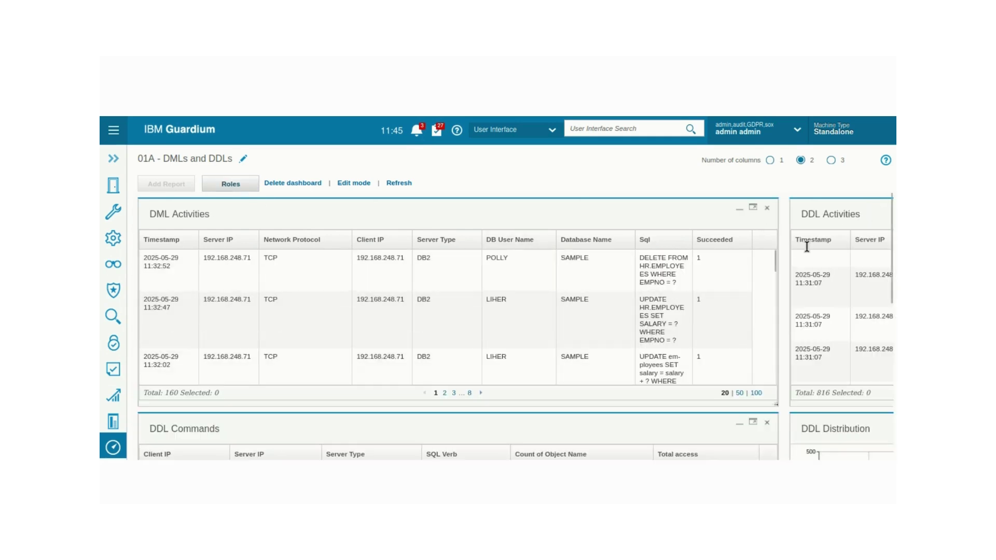
scroll(621, 319, "down", 3)
scroll(695, 428, "down", 5)
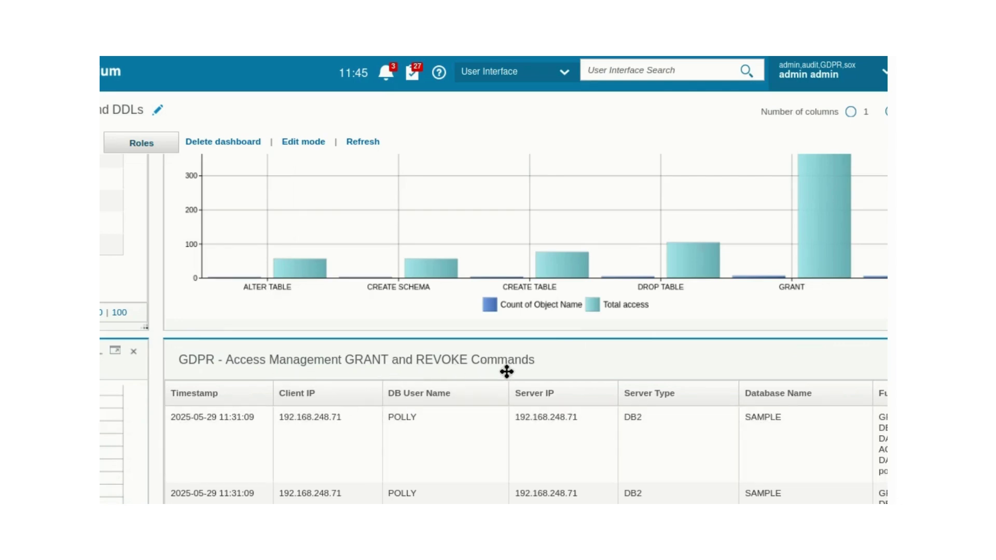
scroll(877, 466, "down", 3)
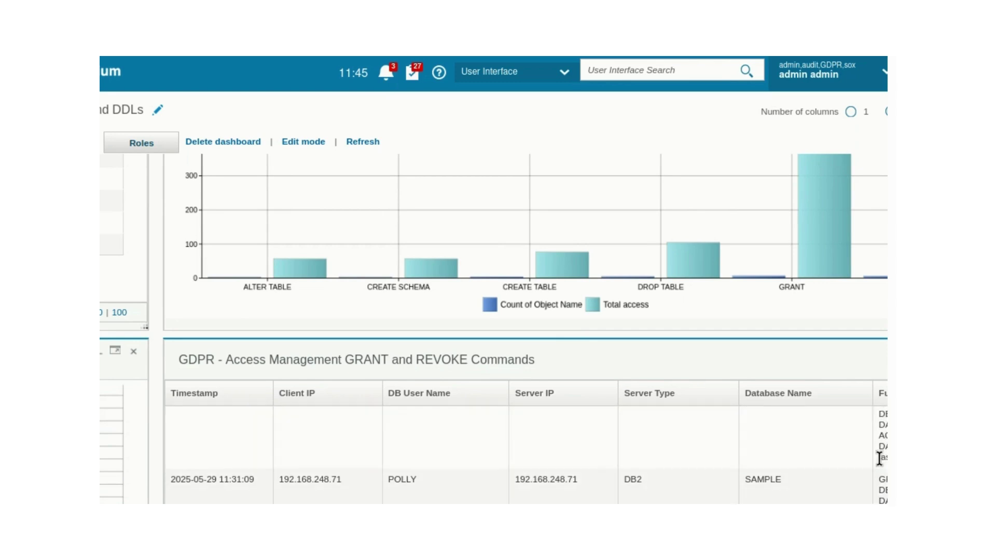
scroll(527, 451, "down", 5)
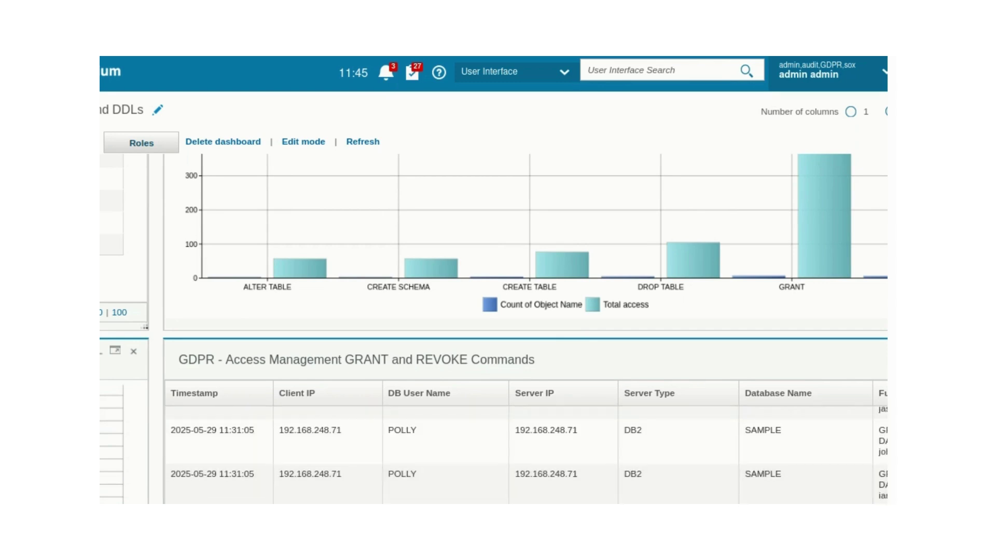
scroll(527, 451, "down", 3)
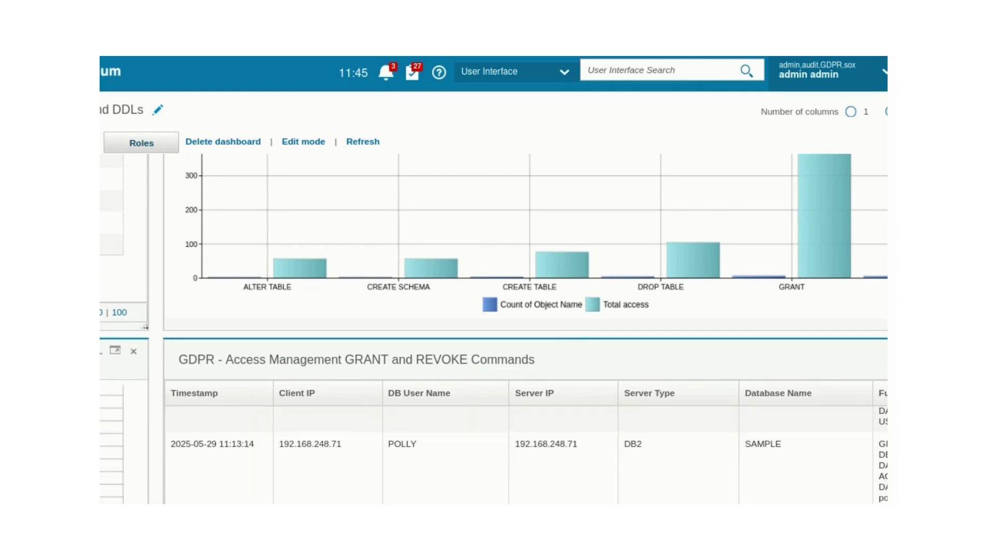
scroll(526, 451, "down", 4)
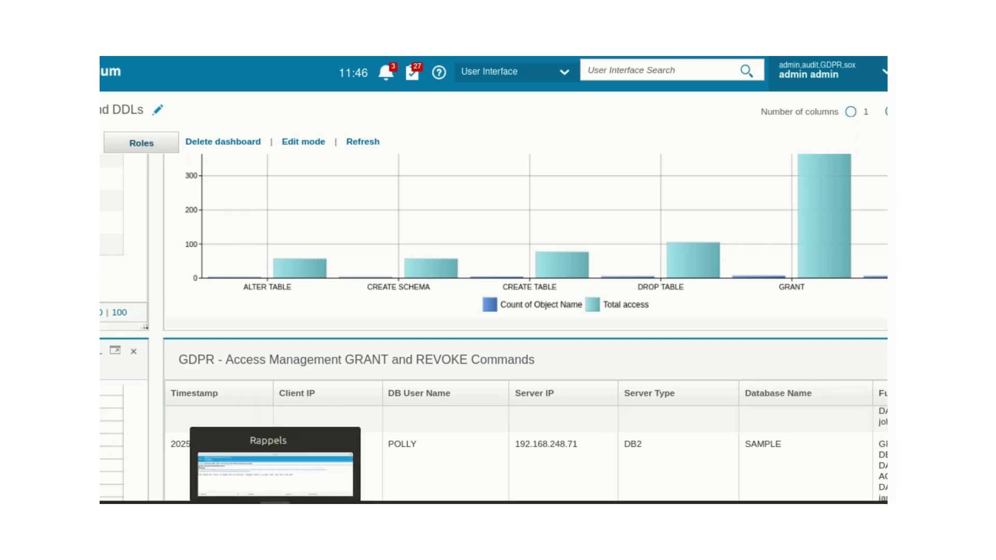
mouse_move(104, 503)
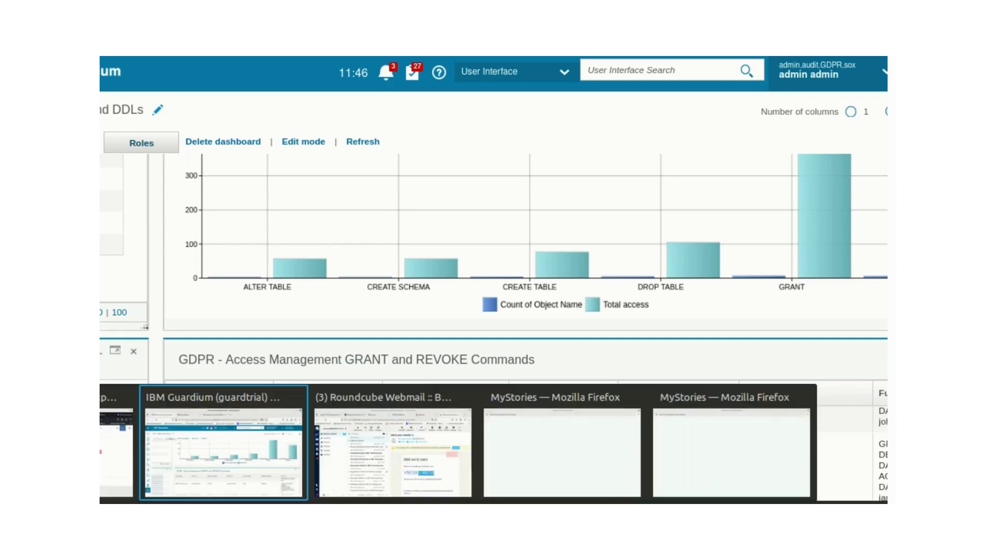